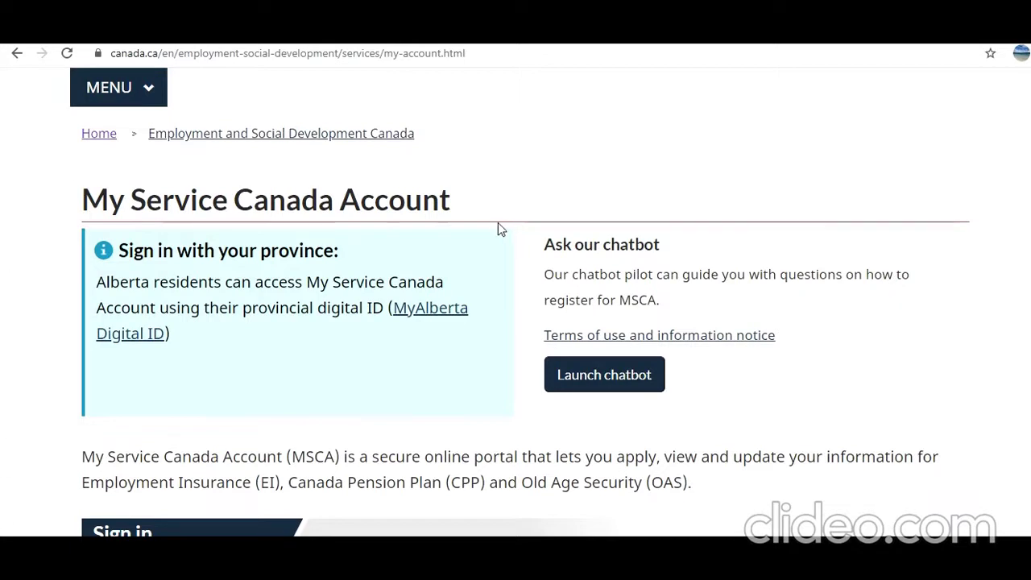
# Go to the 'Register with your bank' page under New user and read its registration steps
pyautogui.scroll(-4, 498, 225)
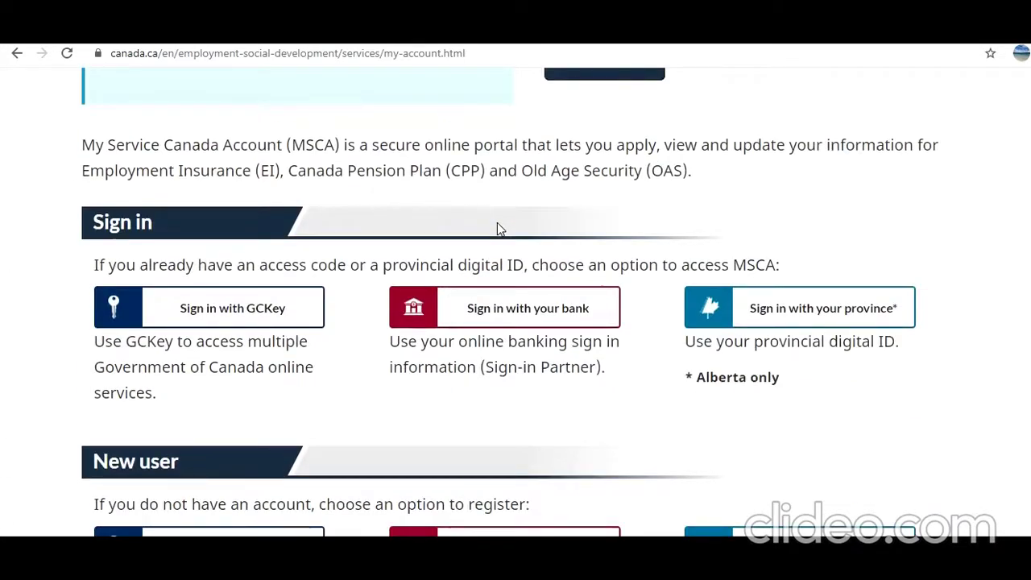
pyautogui.scroll(-1, 496, 223)
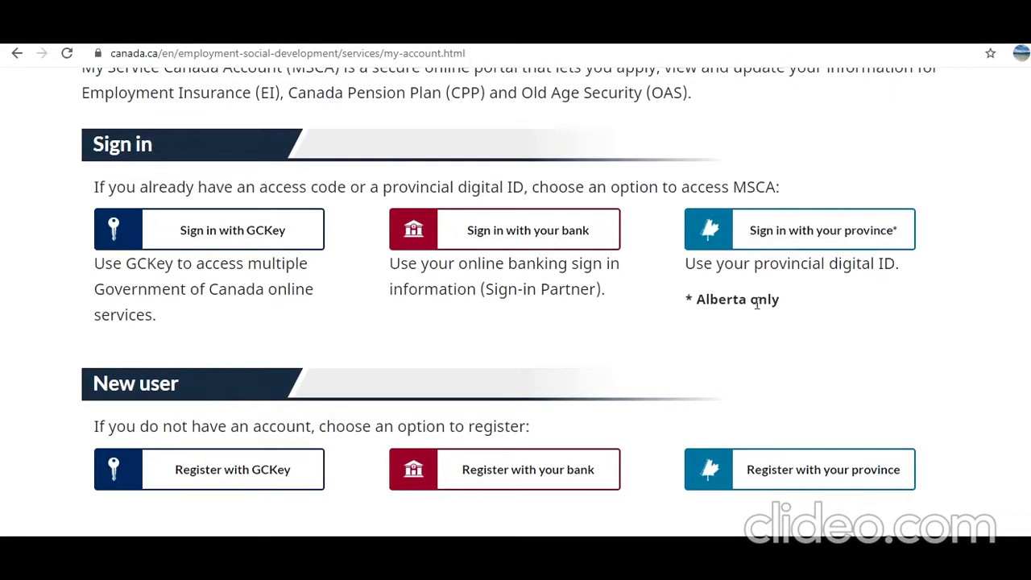
pyautogui.moveTo(761, 303); pyautogui.dragTo(710, 305)
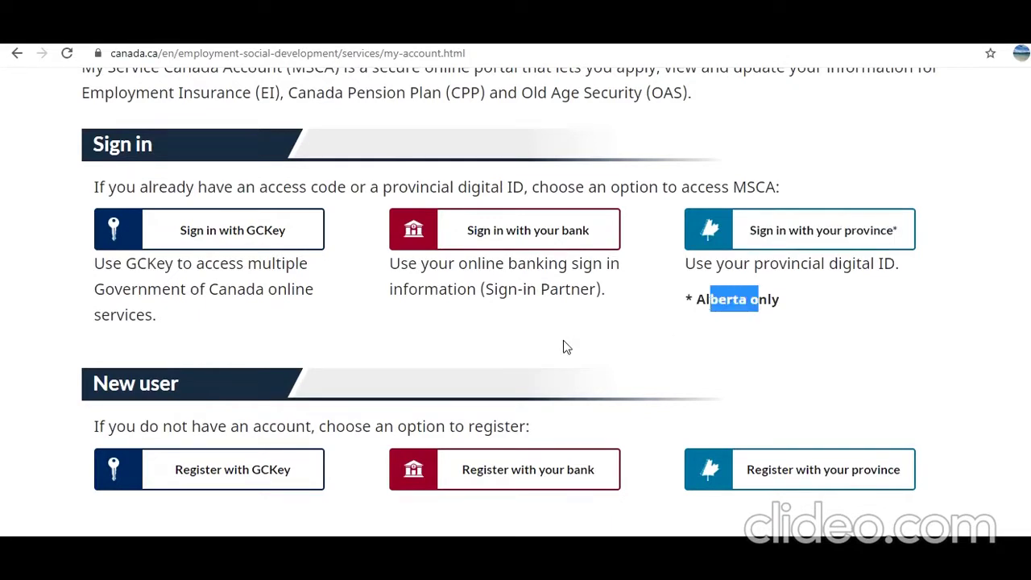
pyautogui.scroll(-1, 563, 339)
pyautogui.scroll(-1, 563, 346)
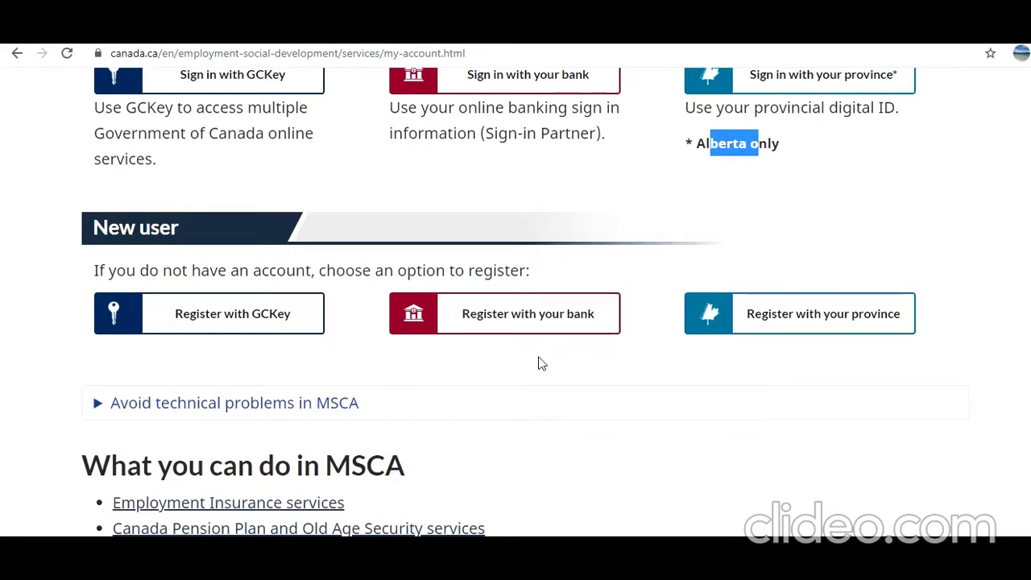
pyautogui.click(535, 330)
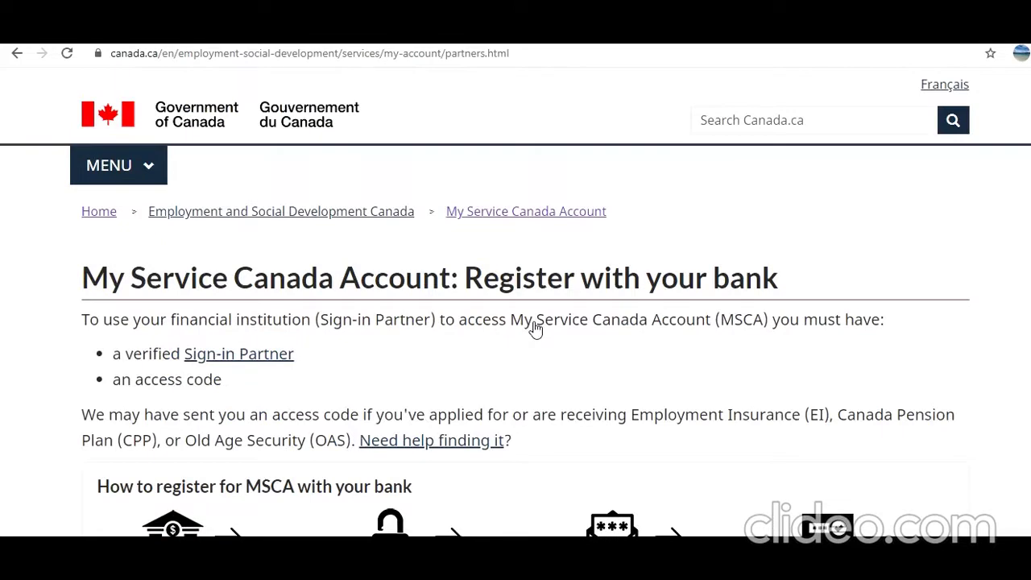
pyautogui.scroll(-4, 535, 331)
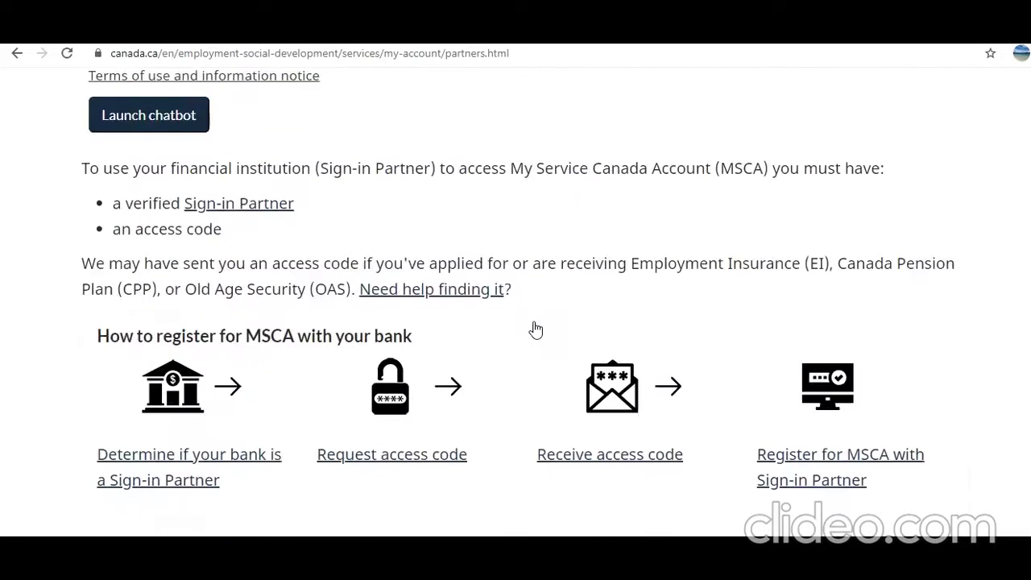
pyautogui.scroll(-1, 535, 330)
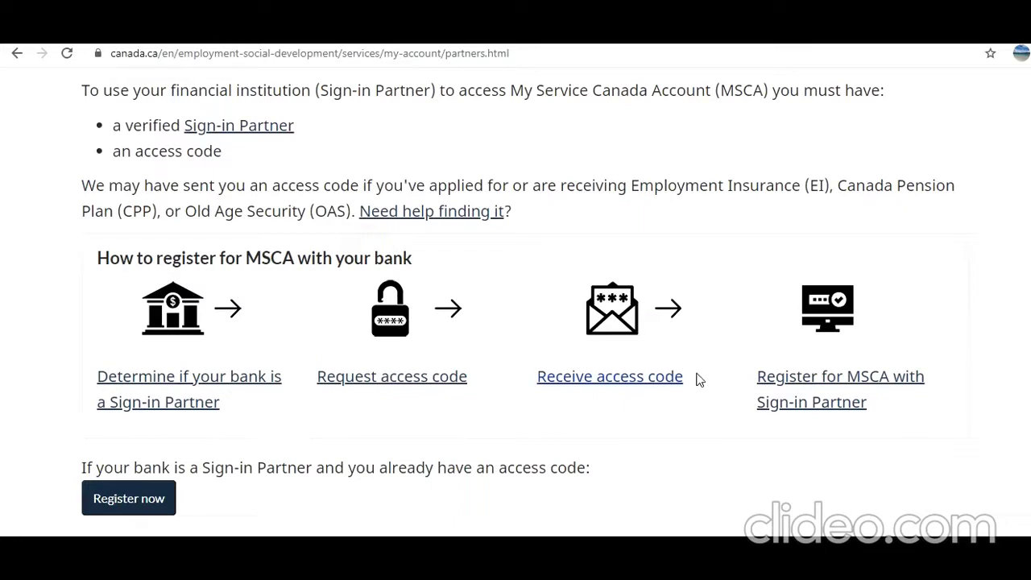
pyautogui.scroll(-2, 542, 391)
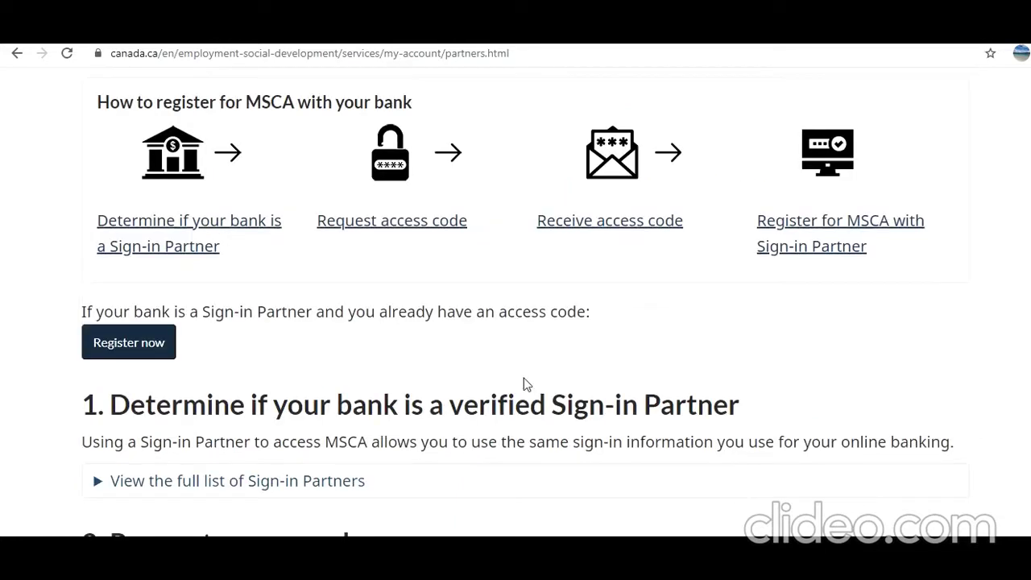
pyautogui.scroll(-1, 385, 355)
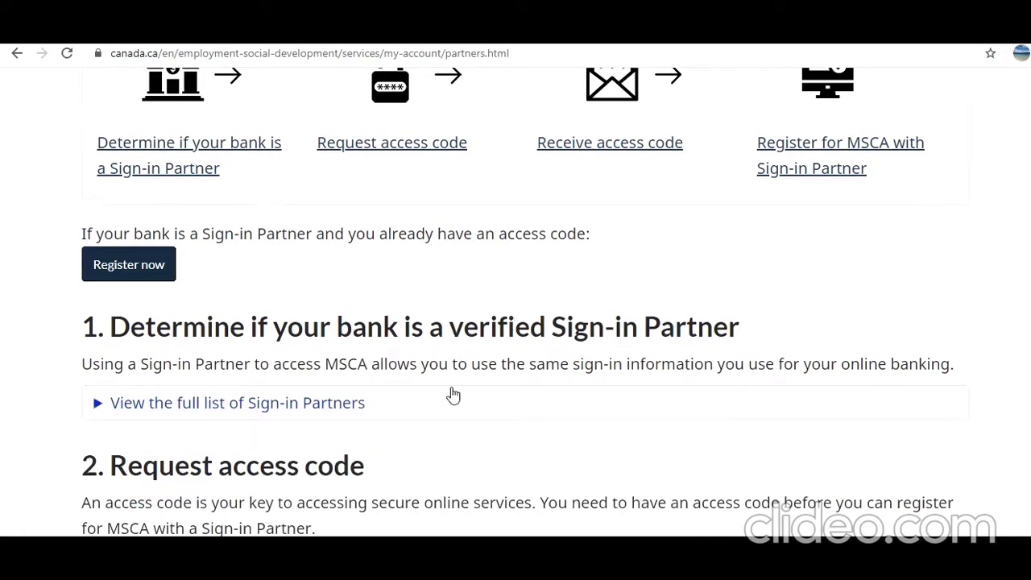
pyautogui.scroll(-2, 454, 395)
# Expand 'View the full list of Sign-in Partners' to show all partner banks
pyautogui.click(196, 256)
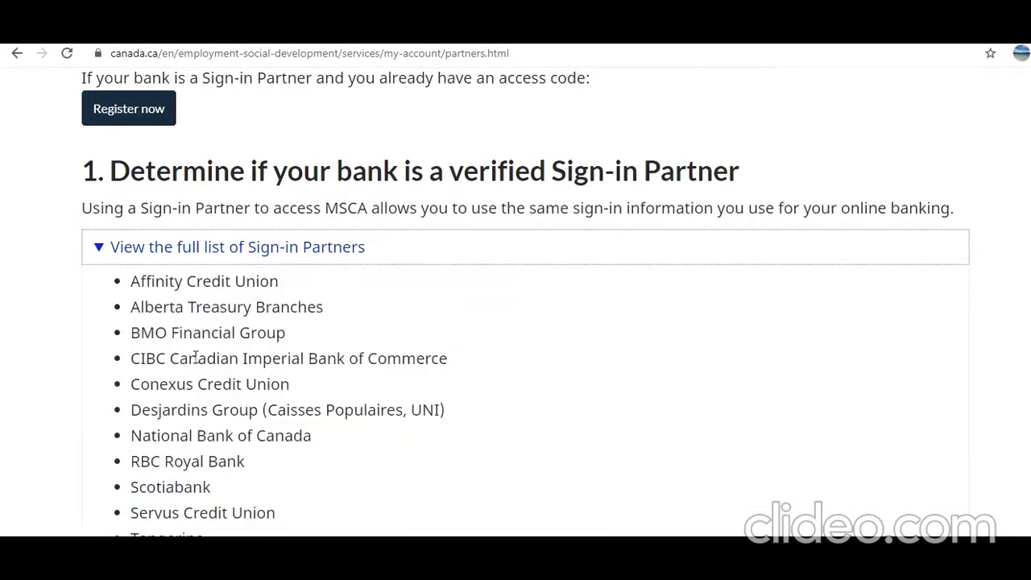
pyautogui.scroll(-1, 196, 360)
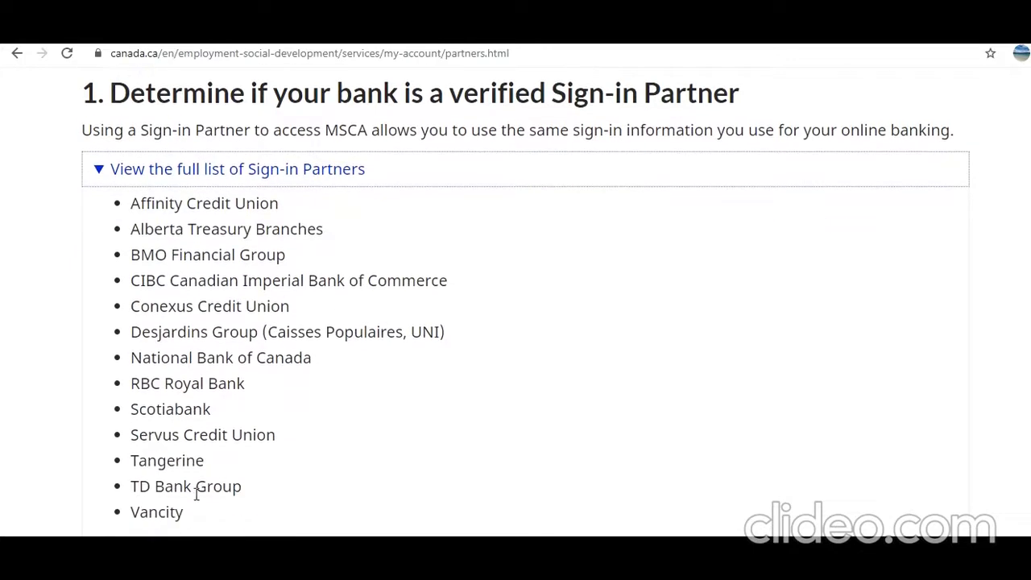
pyautogui.scroll(-4, 209, 486)
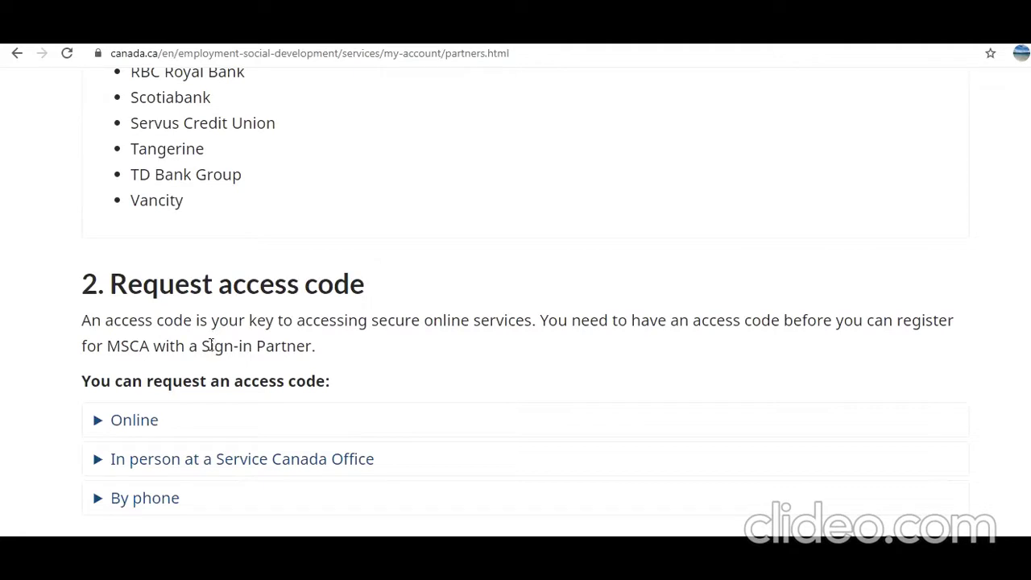
# Expand the Online access-code option to see its SIN, parent's name and postal code requirements
pyautogui.click(227, 422)
pyautogui.scroll(-3, 227, 423)
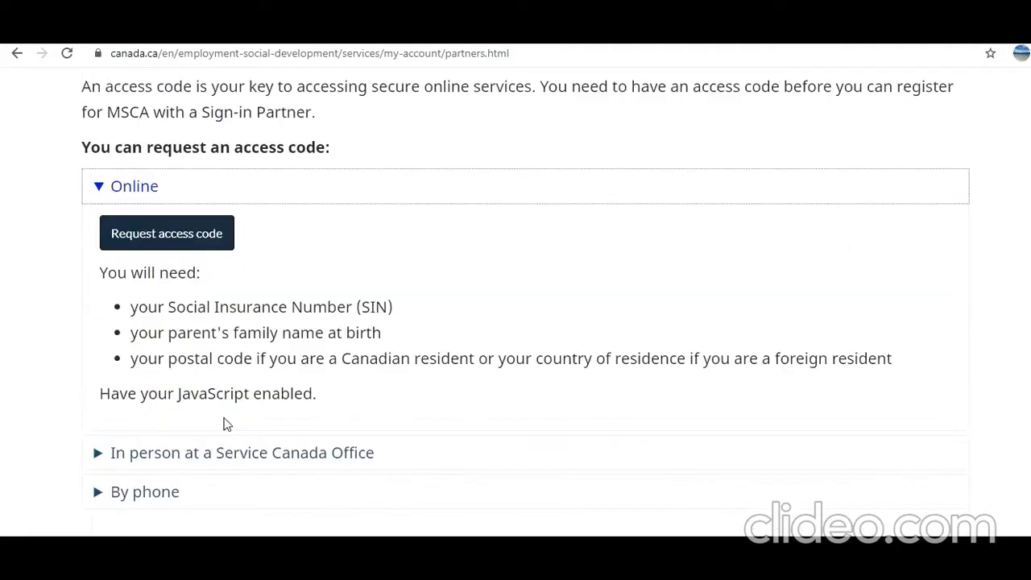
pyautogui.scroll(-1, 227, 425)
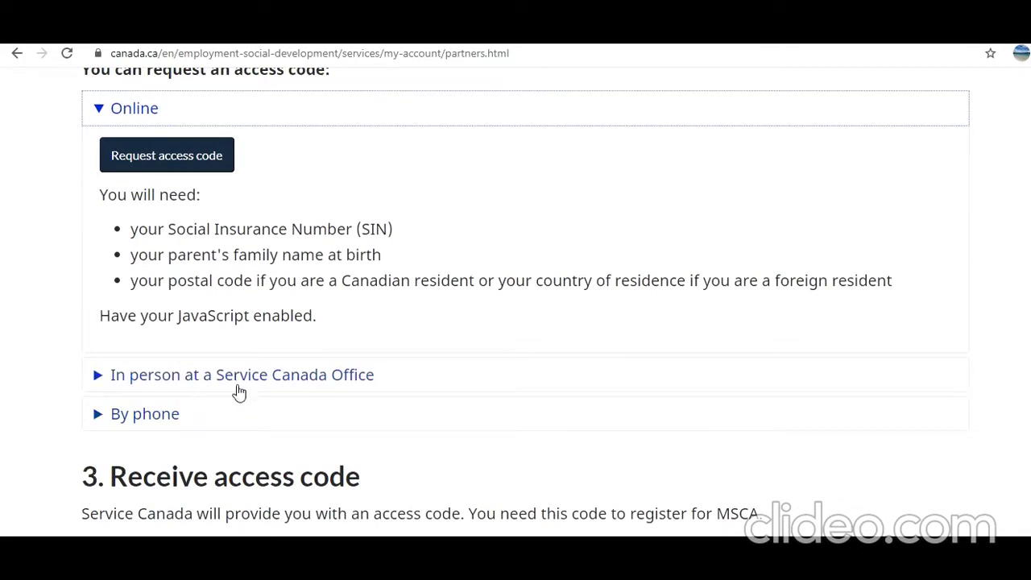
pyautogui.scroll(1, 191, 433)
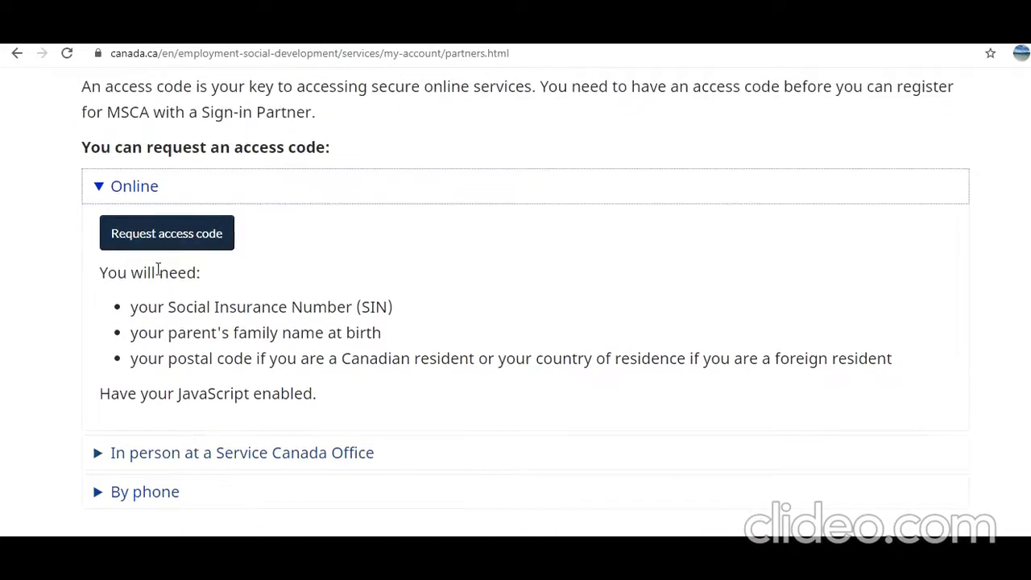
# Open 'Request access code' and review its requirements, exceptions and privacy notice down to Continue
pyautogui.click(156, 231)
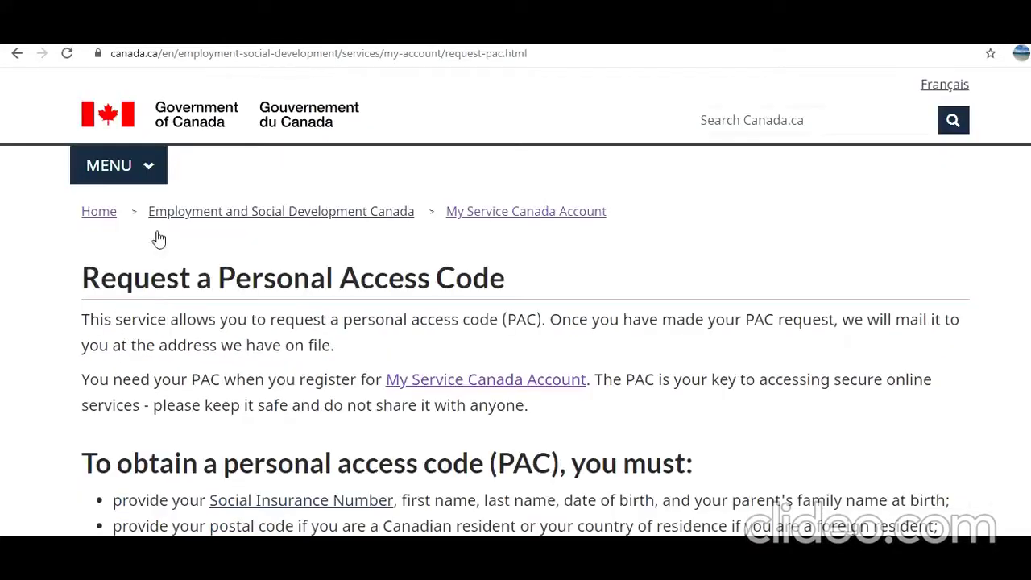
pyautogui.scroll(-3, 158, 312)
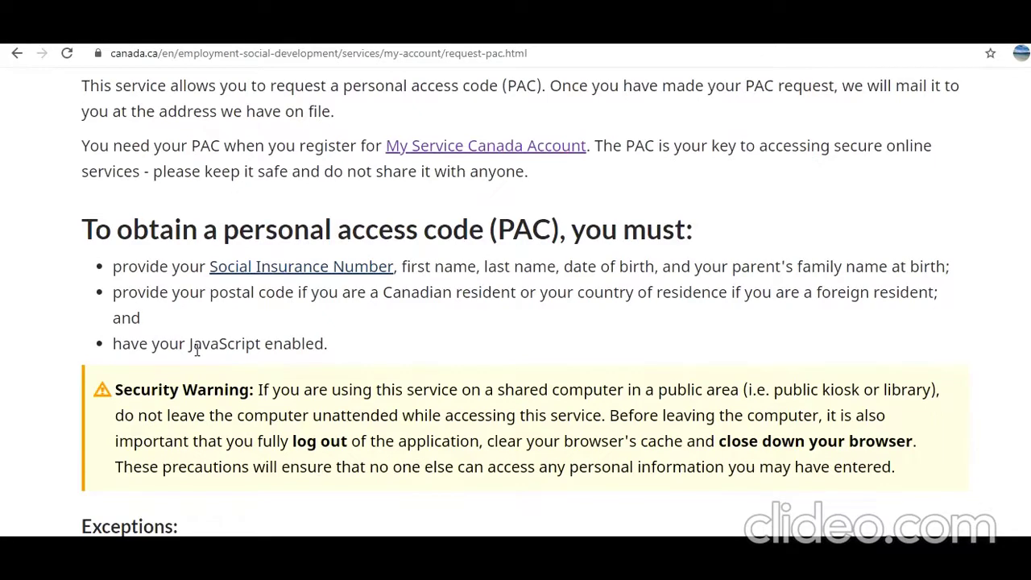
pyautogui.scroll(-6, 196, 349)
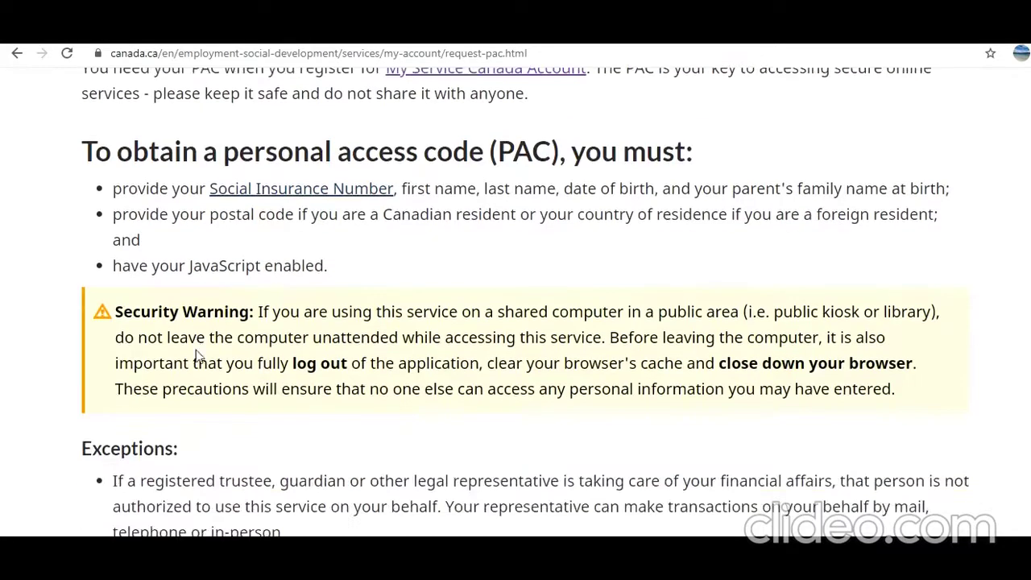
pyautogui.scroll(-10, 196, 349)
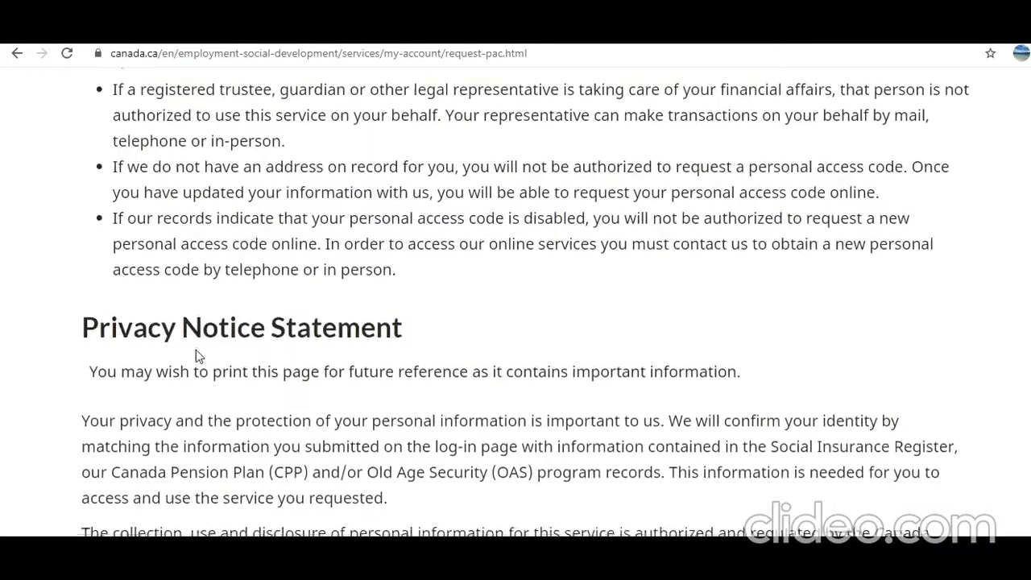
pyautogui.scroll(-3, 196, 350)
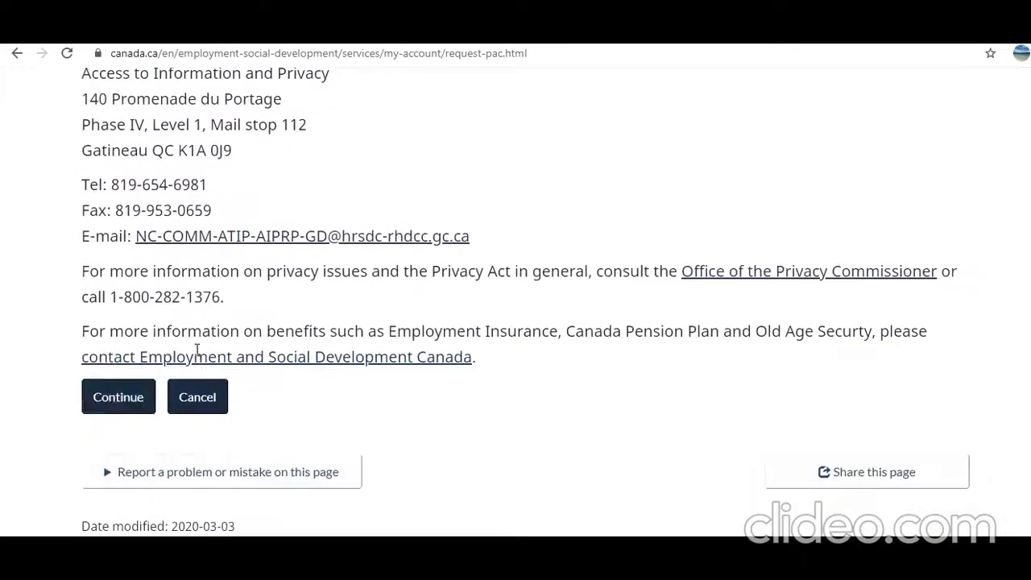
# Proceed past the privacy notice and look over the Create my profile form
pyautogui.click(104, 409)
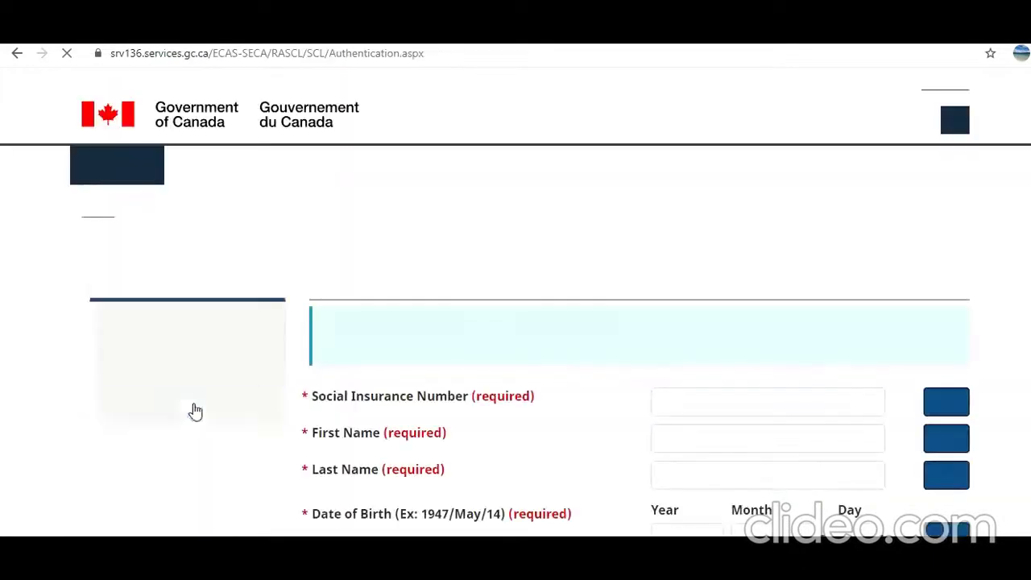
pyautogui.scroll(-2, 194, 411)
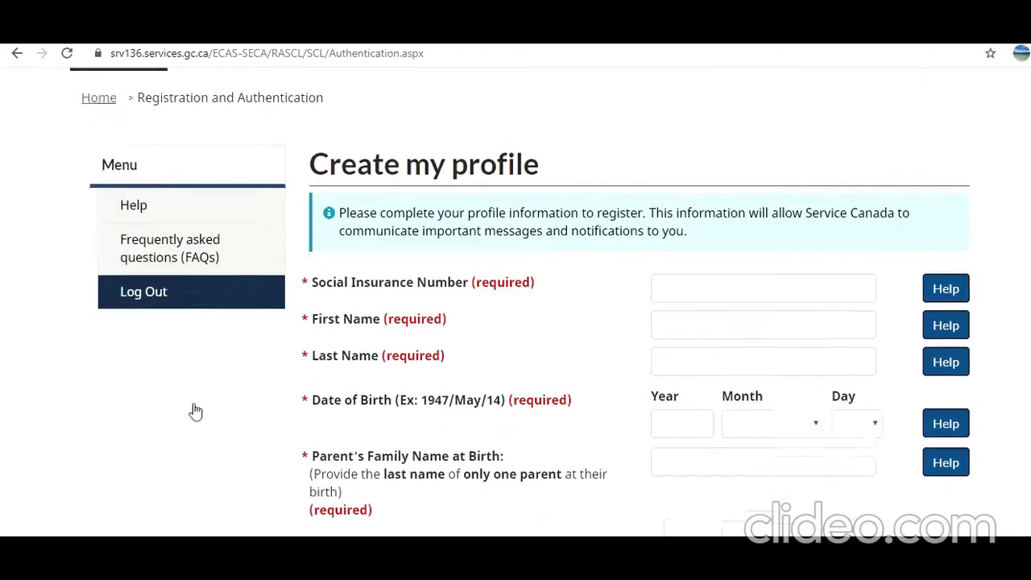
pyautogui.scroll(-3, 194, 411)
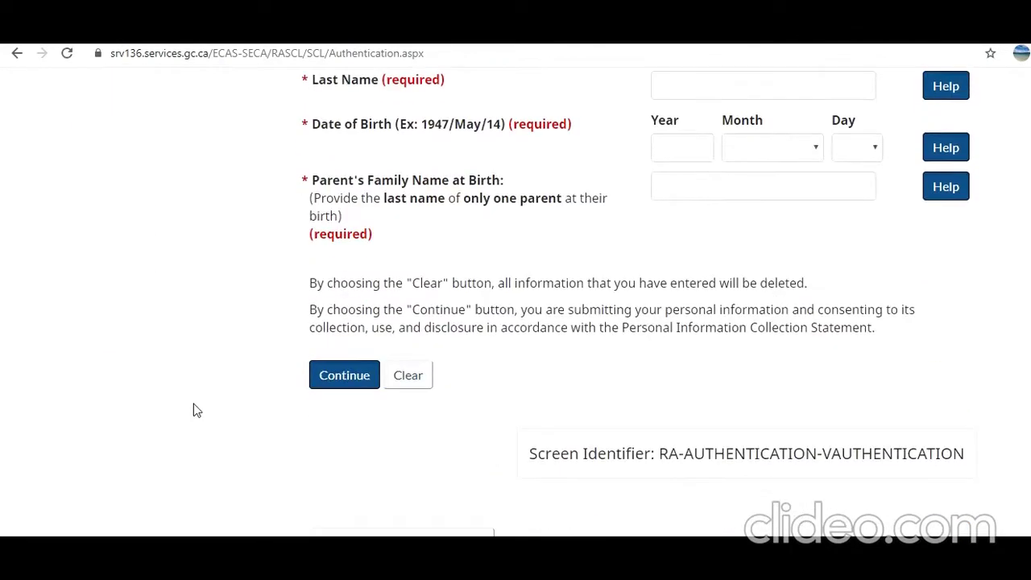
pyautogui.scroll(3, 194, 411)
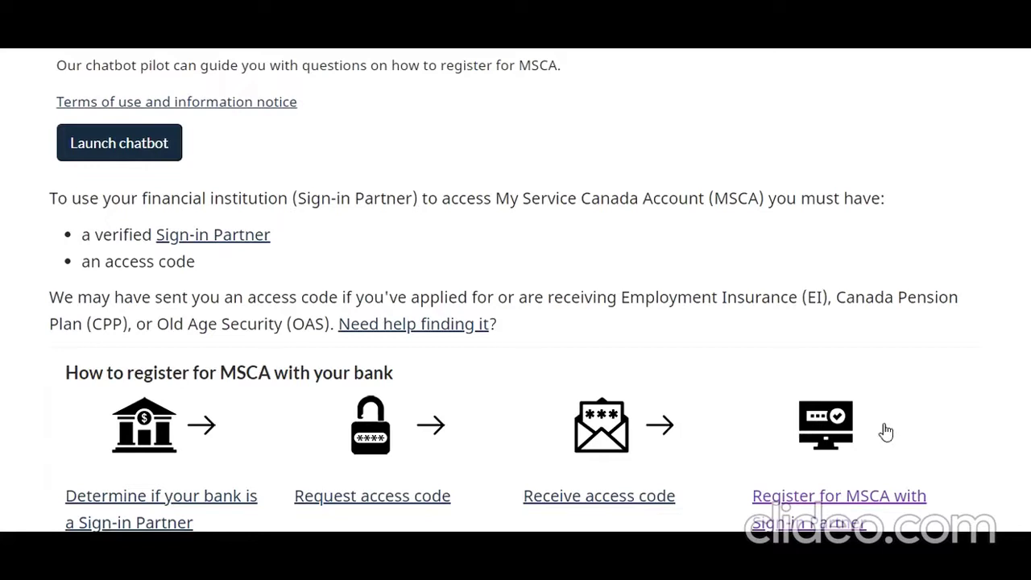
# Start 'Register for MSCA with Sign-in Partner', dismiss the translation offer, and continue in English
pyautogui.scroll(-1, 886, 435)
pyautogui.click(816, 433)
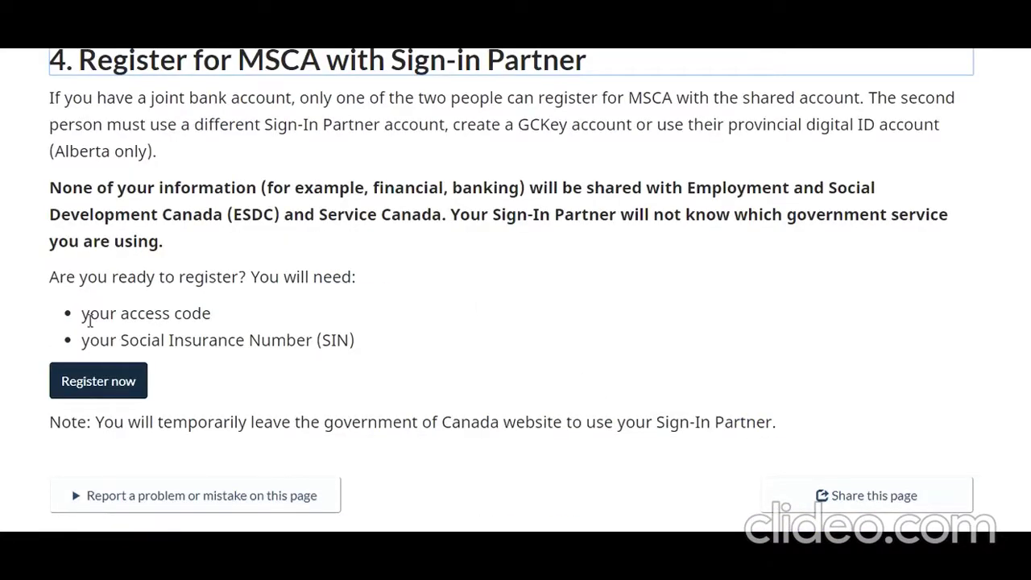
pyautogui.moveTo(89, 314); pyautogui.dragTo(202, 313)
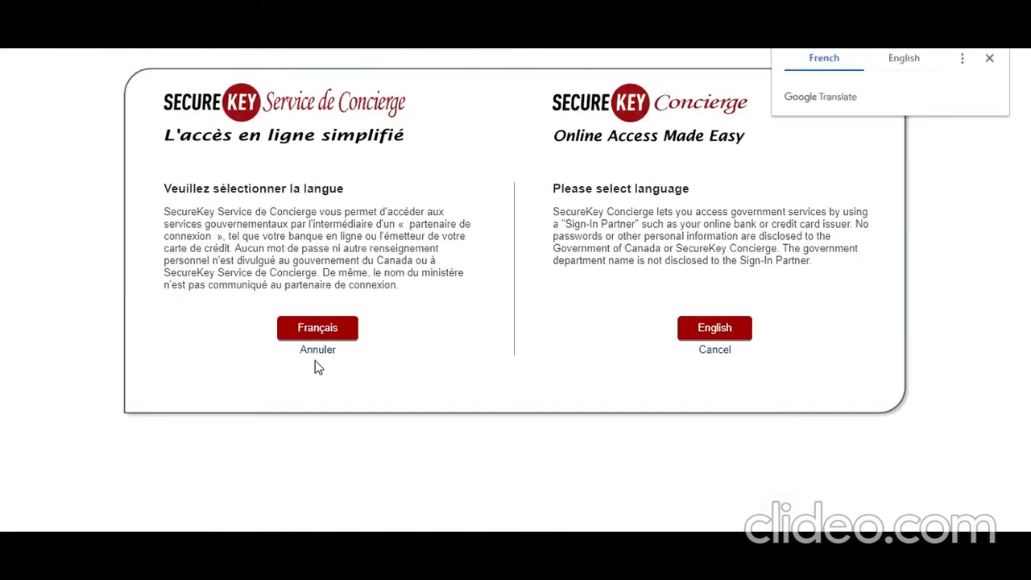
pyautogui.click(989, 58)
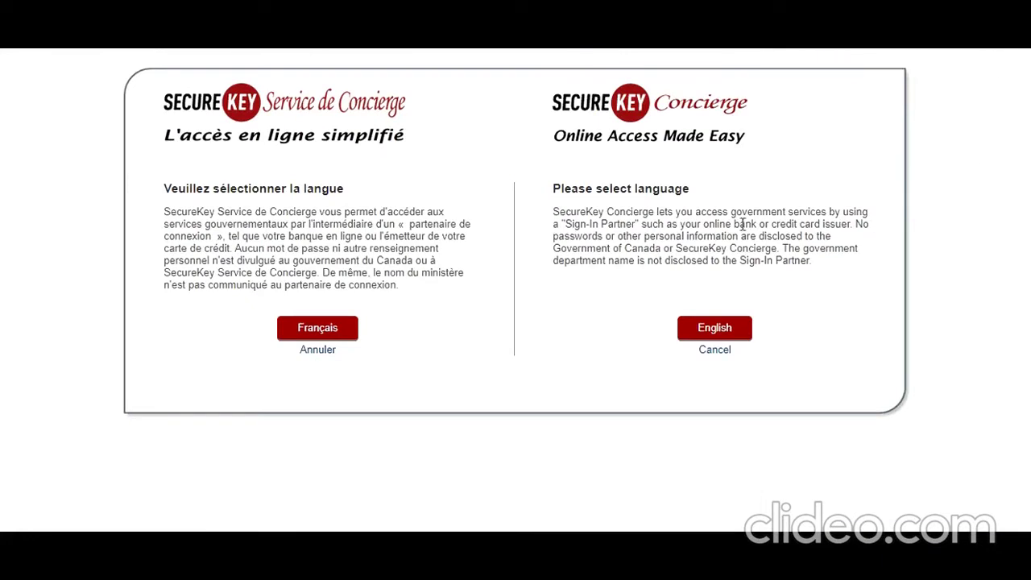
pyautogui.click(714, 328)
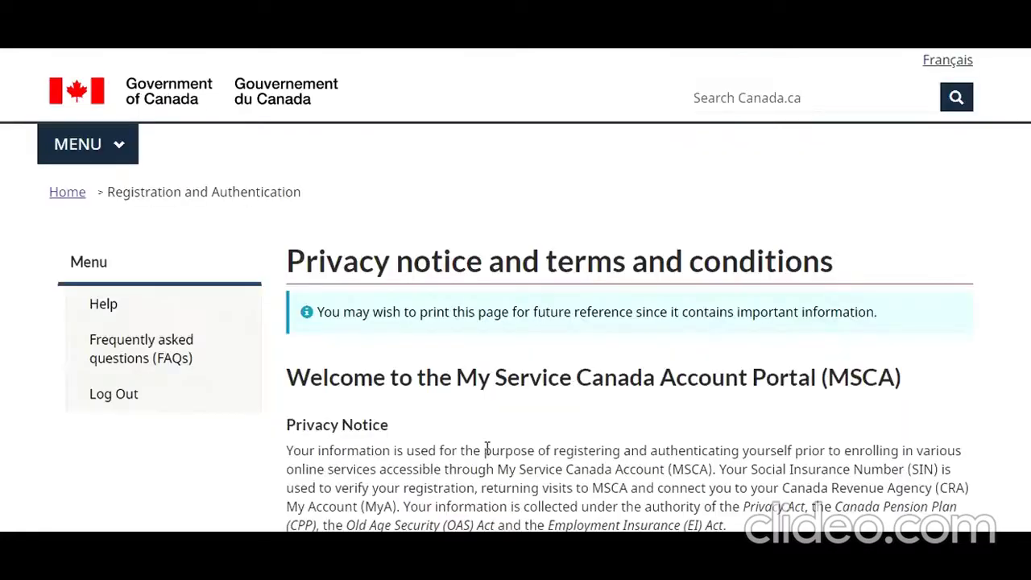
# Read to the end of the privacy notice and terms and conditions, then click I agree
pyautogui.scroll(-1, 487, 448)
pyautogui.scroll(-2, 486, 448)
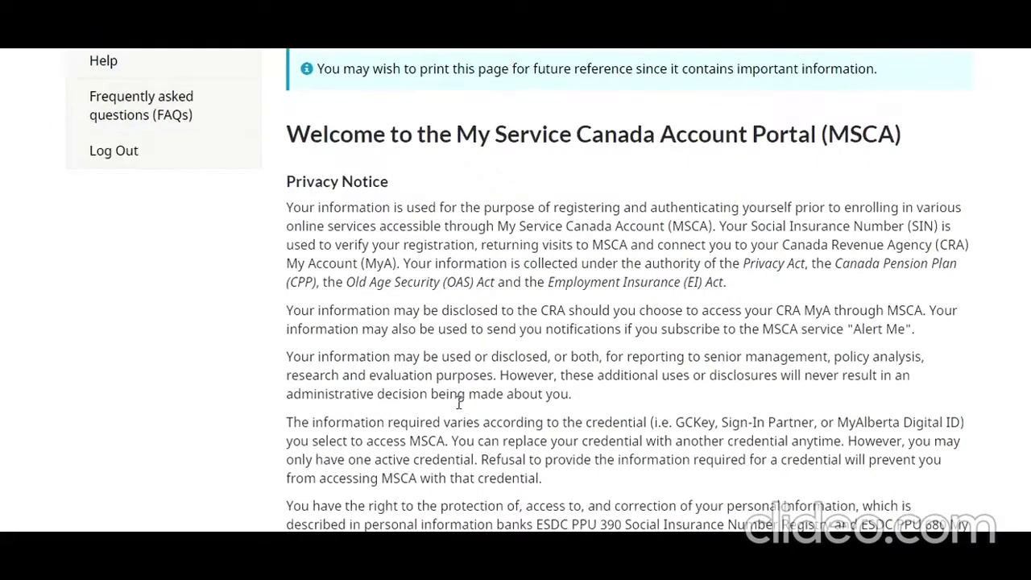
pyautogui.scroll(-6, 460, 403)
pyautogui.scroll(-5, 617, 489)
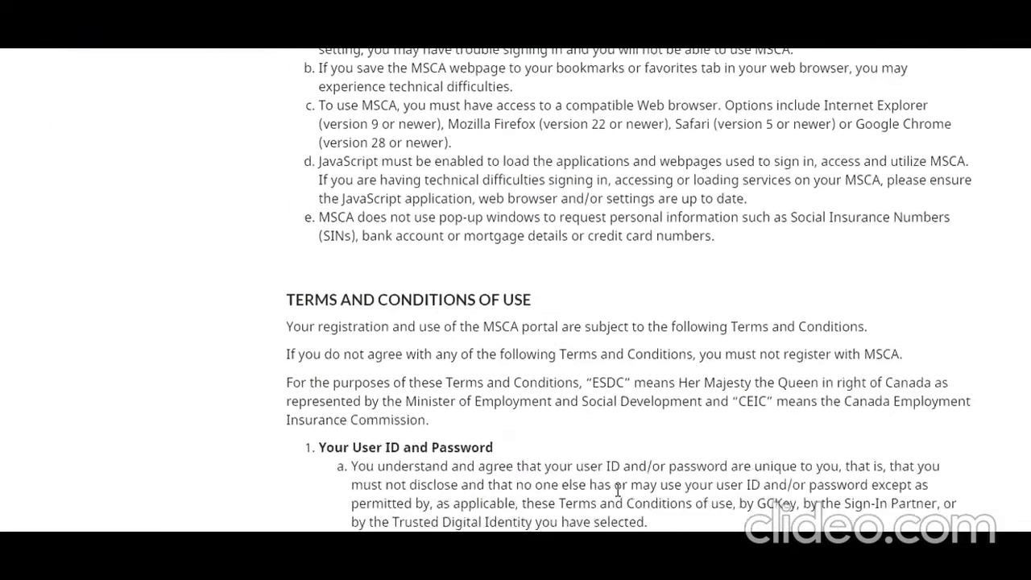
pyautogui.scroll(-3, 618, 490)
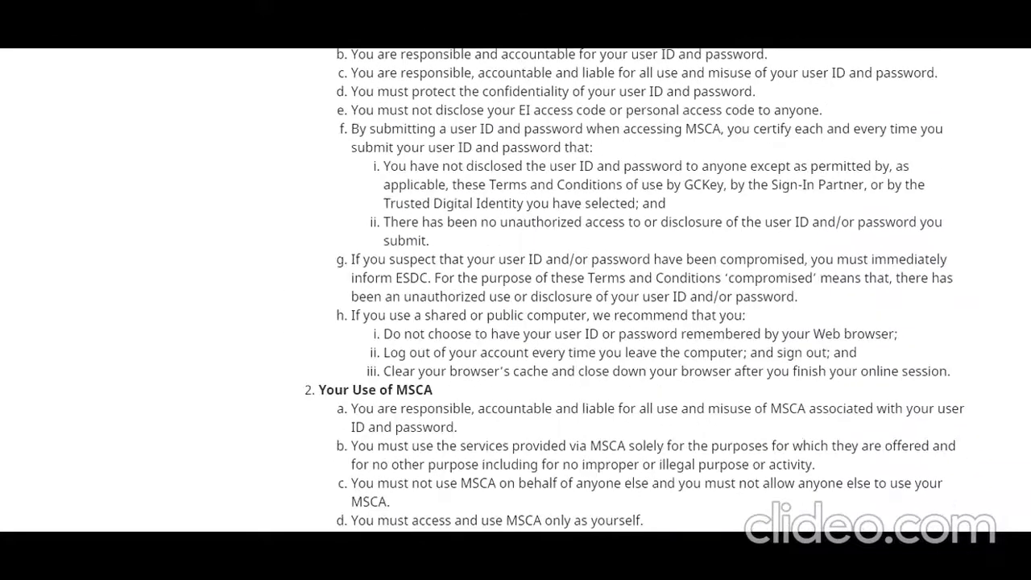
pyautogui.scroll(-10, 638, 523)
pyautogui.click(314, 490)
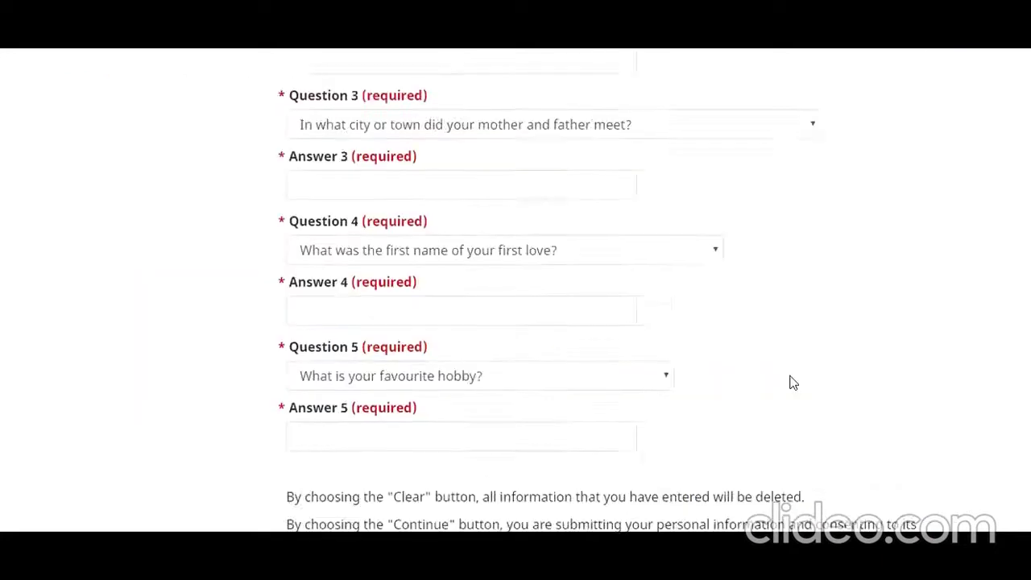
# Fill in the SIN, birth date, access code, province and five security questions, then continue
pyautogui.scroll(10, 792, 383)
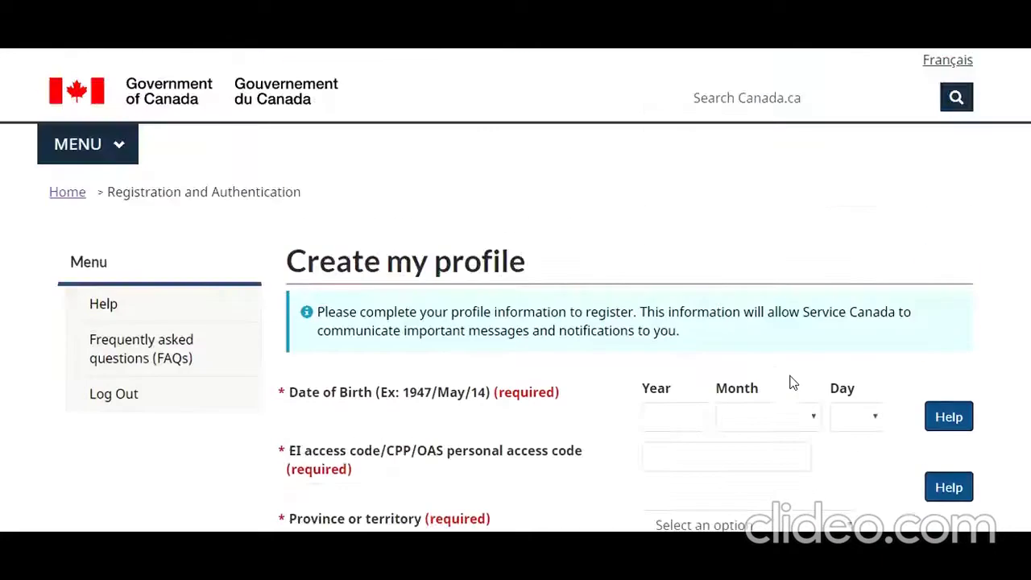
pyautogui.scroll(-2, 727, 346)
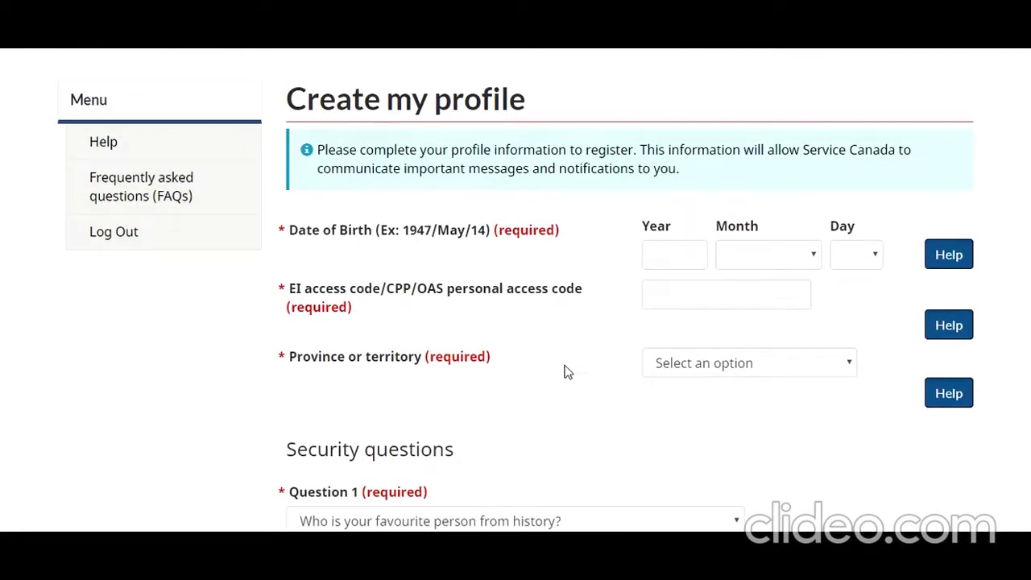
pyautogui.scroll(-2, 566, 370)
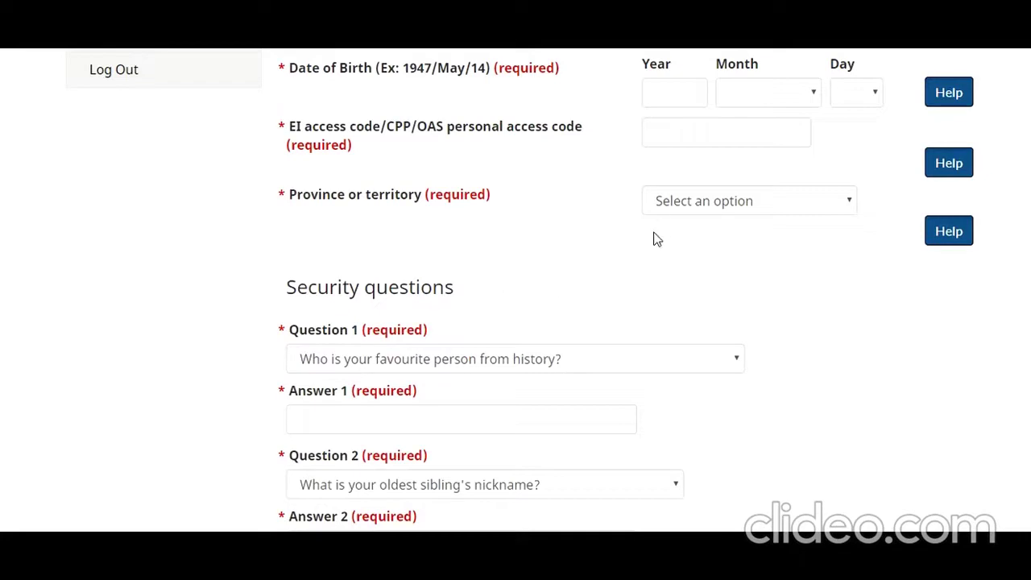
pyautogui.scroll(-7, 606, 362)
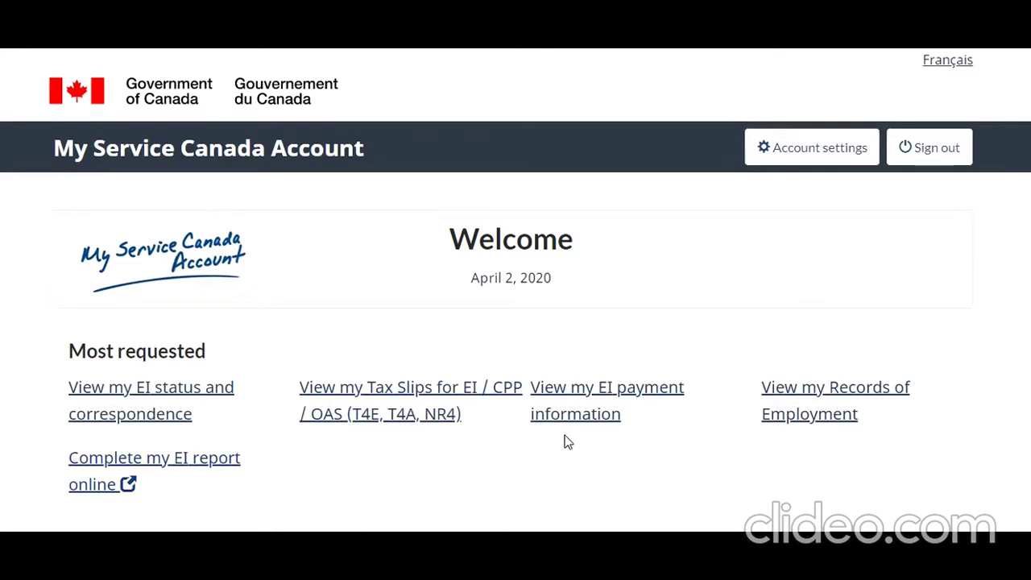
pyautogui.scroll(-2, 573, 438)
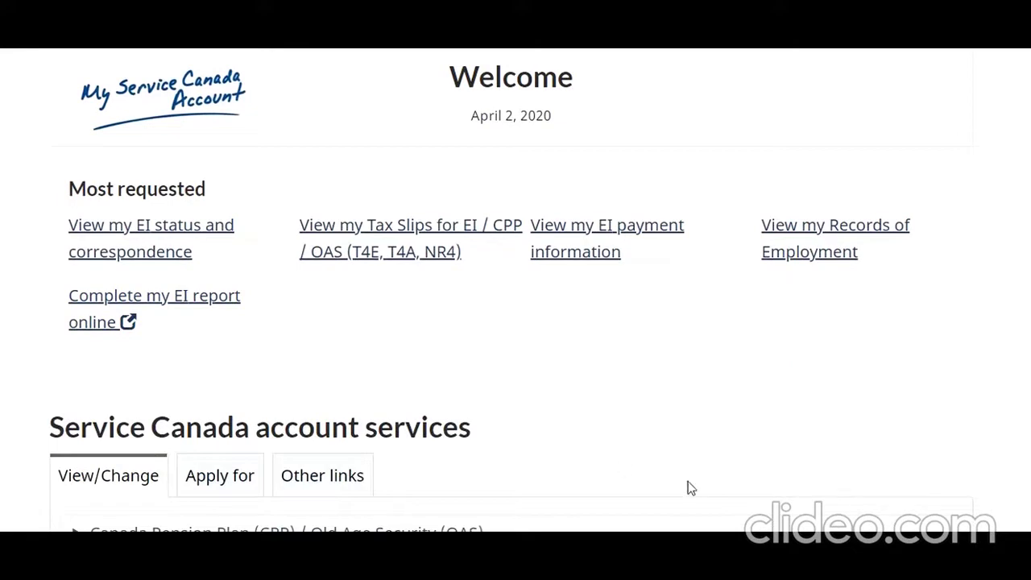
pyautogui.click(219, 475)
pyautogui.scroll(-4, 321, 246)
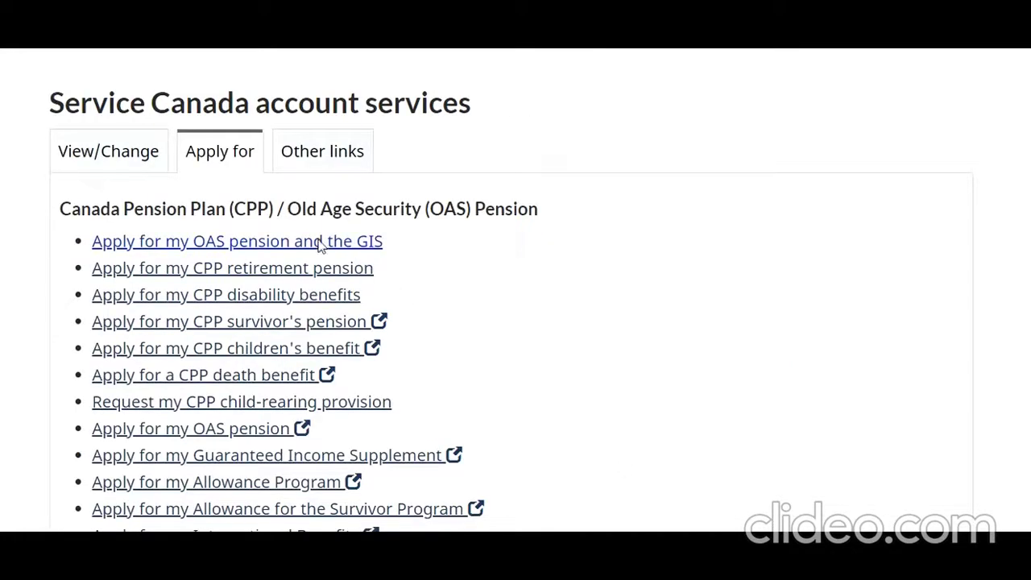
pyautogui.scroll(-1, 431, 358)
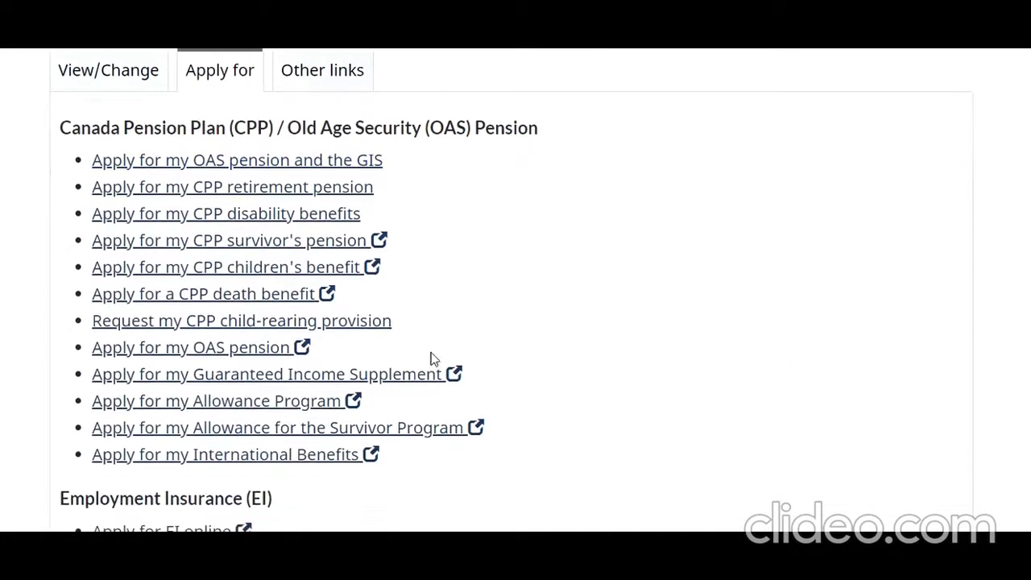
pyautogui.click(322, 70)
pyautogui.scroll(6, 656, 390)
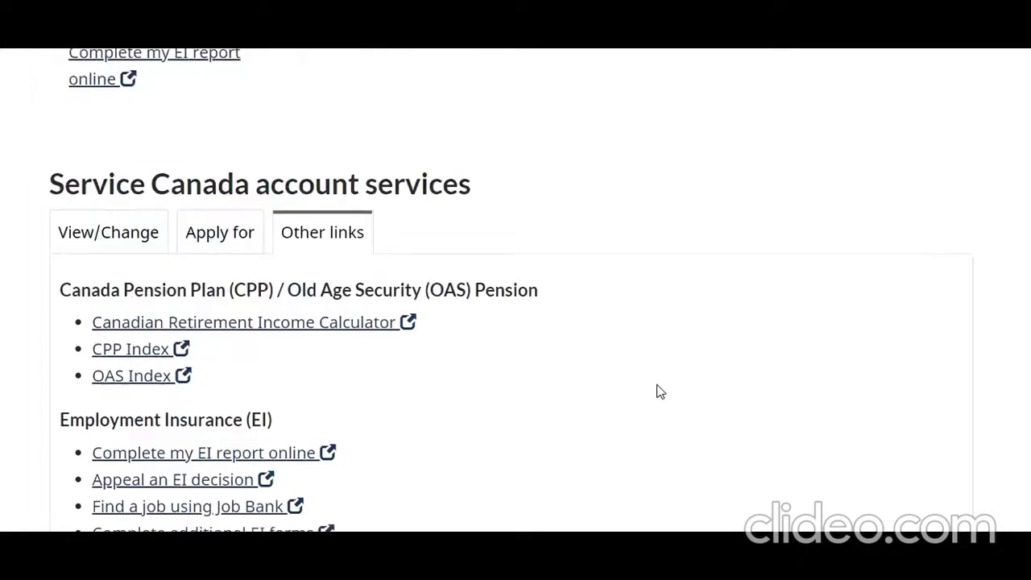